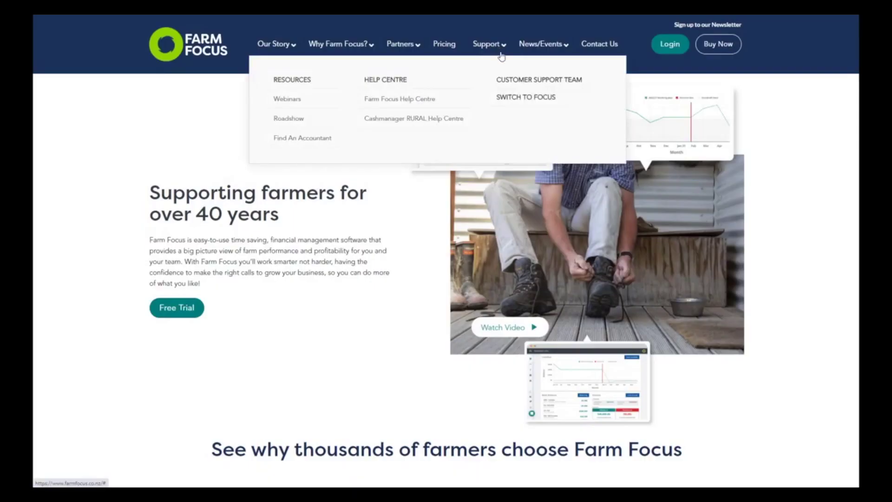
Open the Switch to Farm Focus guide under Support and scroll through it.
left_click(520, 99)
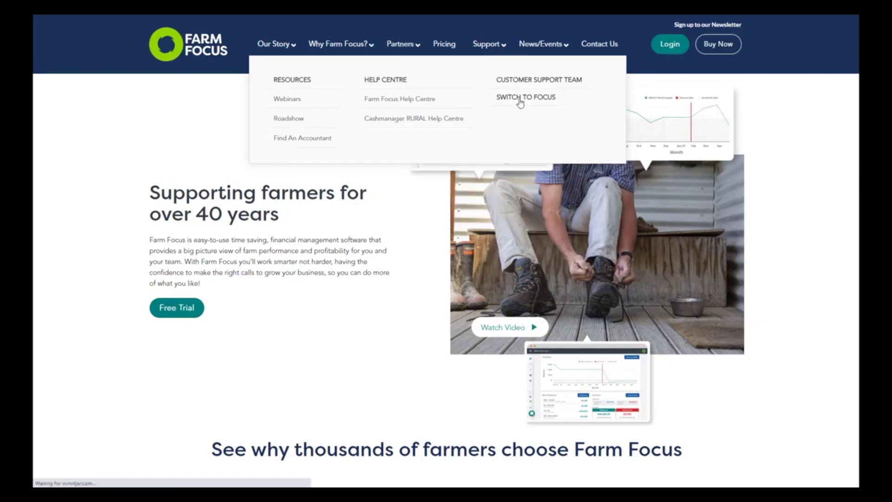
scroll(729, 292, "down", 5)
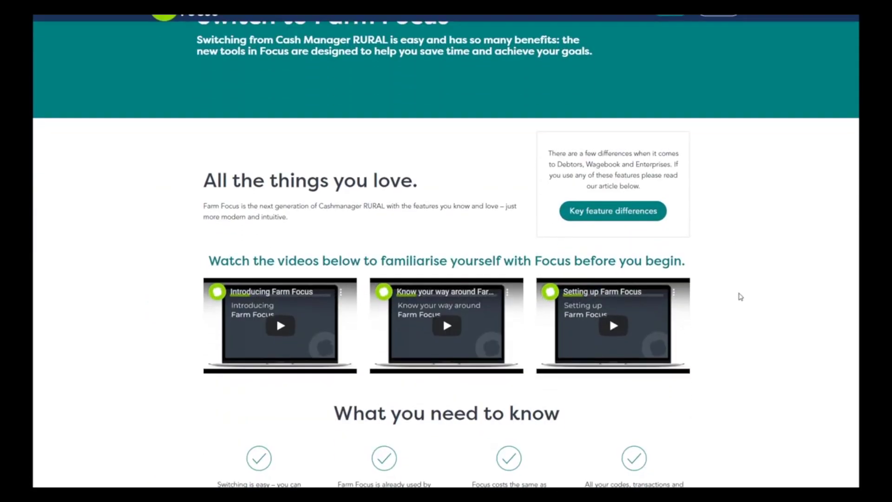
scroll(728, 288, "down", 6)
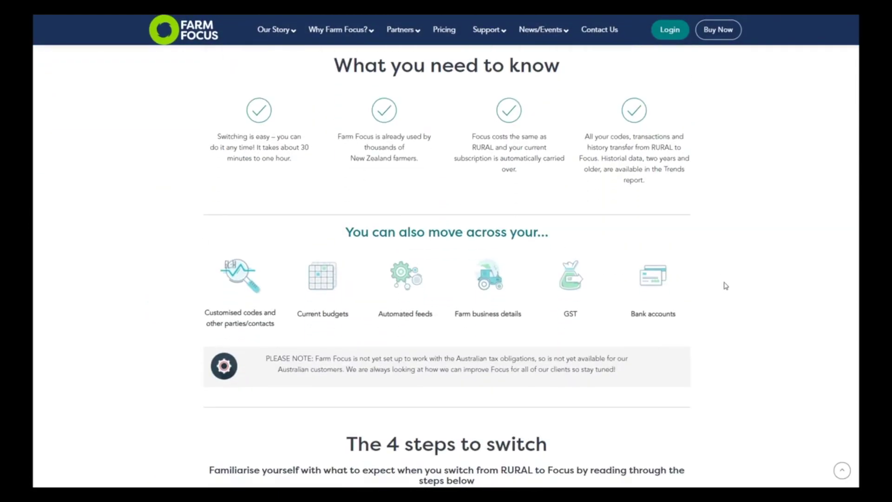
scroll(727, 284, "down", 15)
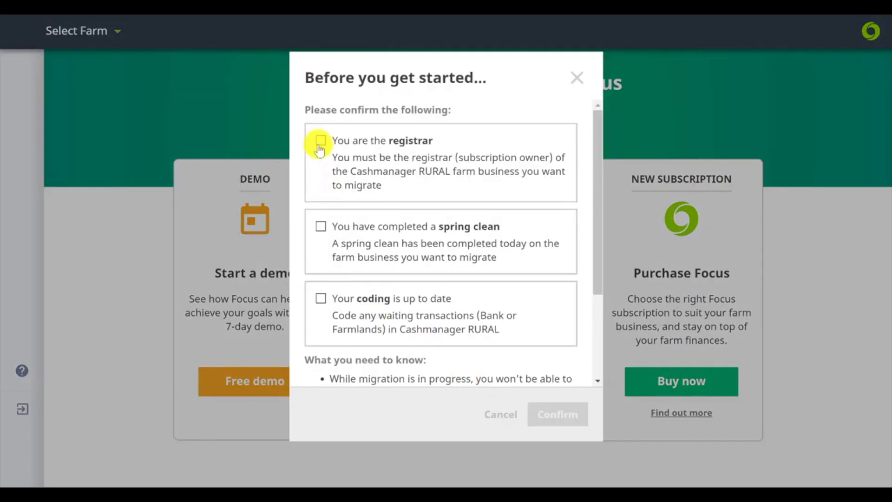
Tick the three pre-migration checks, confirm, and log in to Cashmanager RURAL online.
left_click(321, 140)
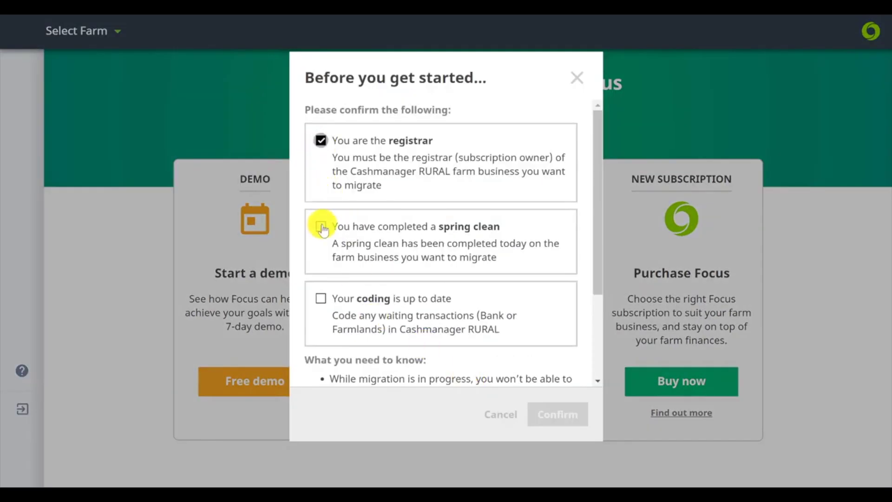
left_click(320, 300)
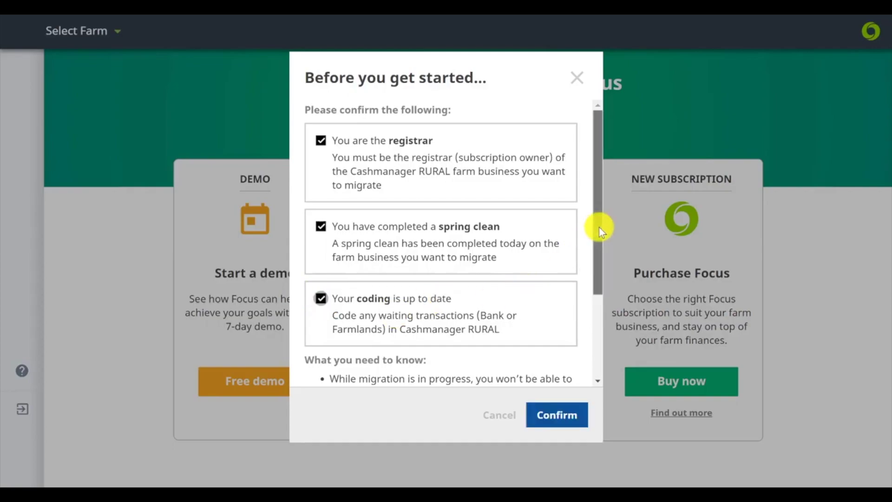
left_click_drag(599, 227, 589, 330)
left_click(556, 415)
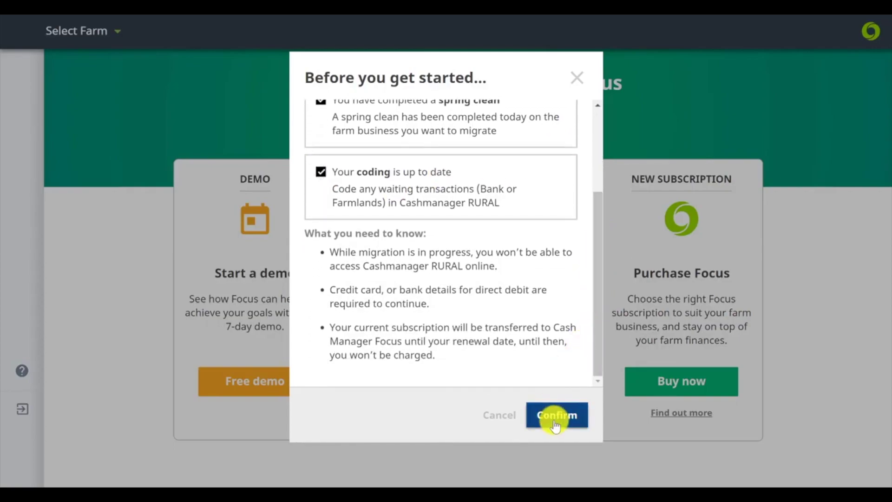
left_click(655, 311)
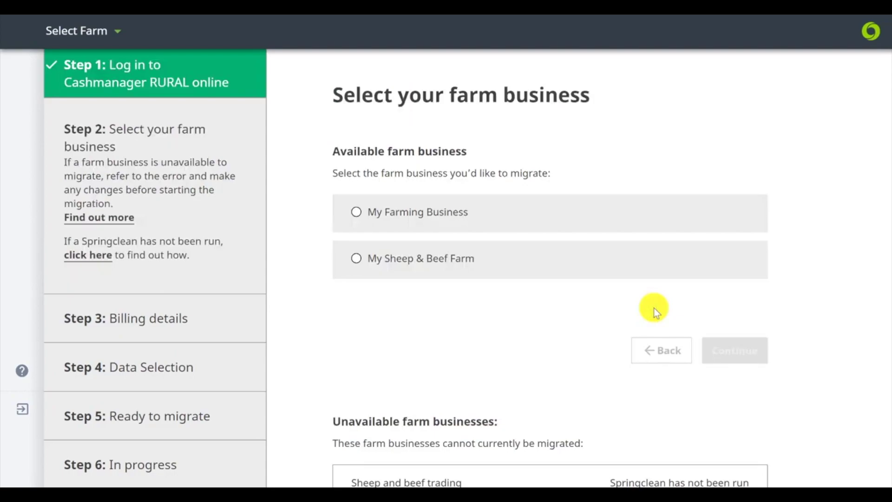
Choose My Farming Business, select the first subscription plan and skip converting enterprises to tags.
left_click(356, 213)
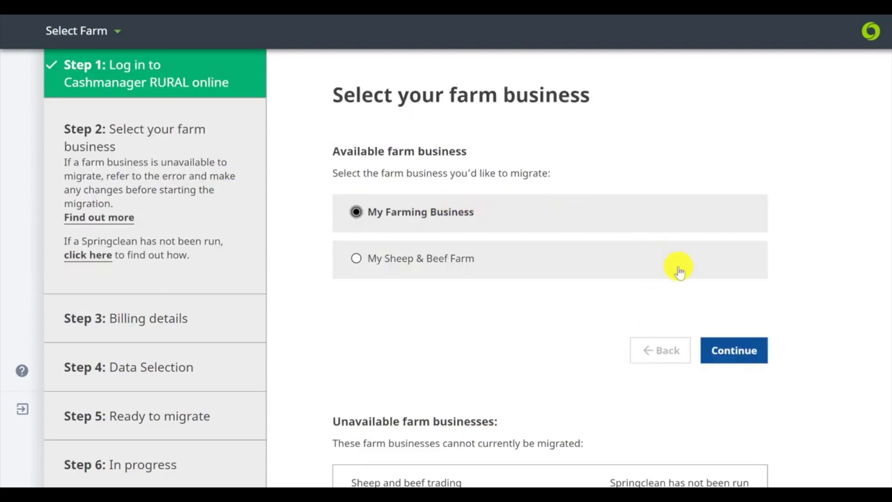
left_click(739, 351)
scroll(428, 336, "down", 6)
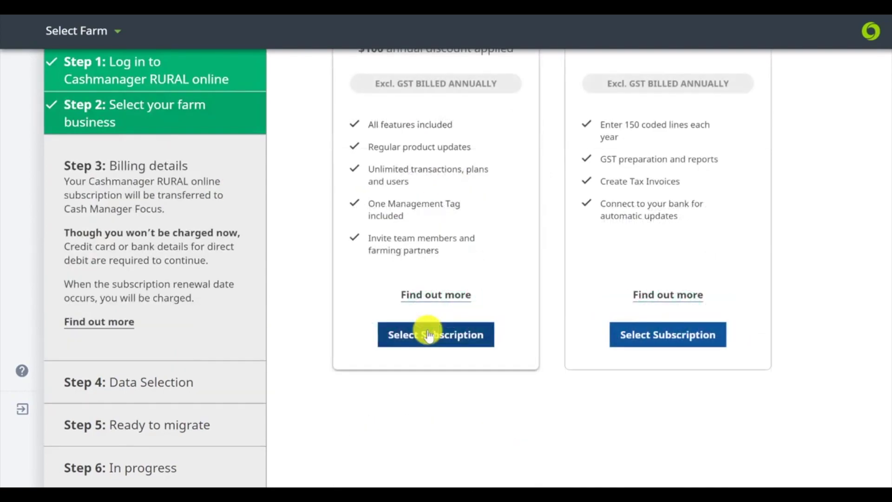
left_click(429, 335)
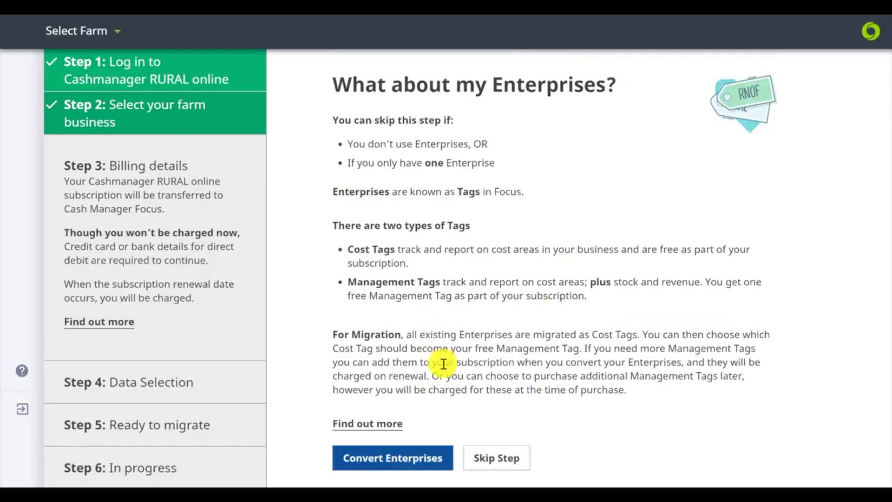
left_click(497, 457)
Accept the terms, pay by direct debit and submit the billing details.
scroll(508, 394, "down", 15)
left_click(737, 400)
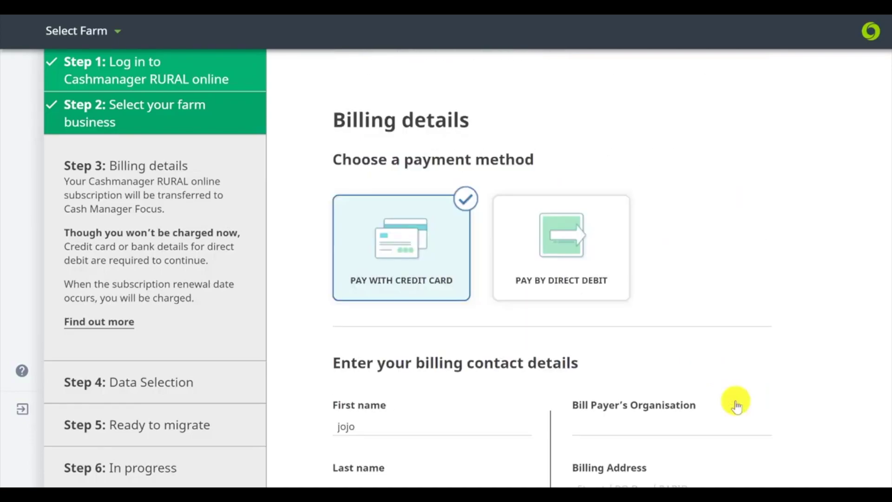
left_click(572, 274)
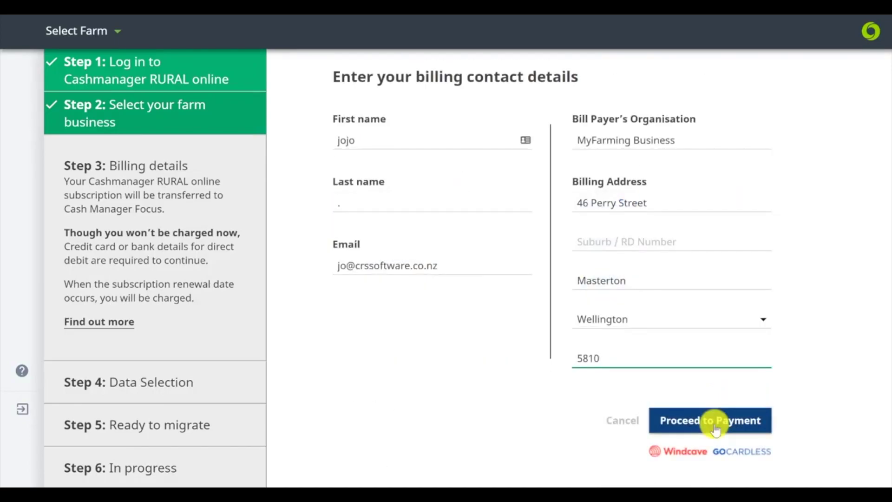
left_click(733, 421)
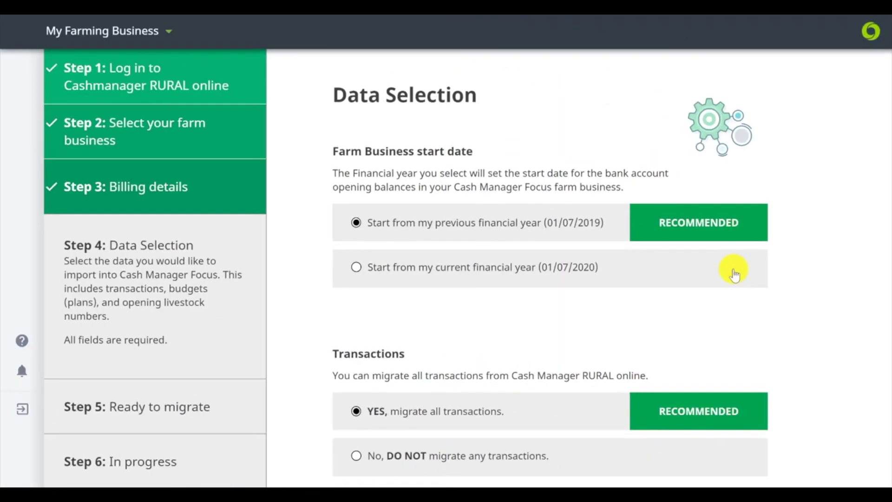
Include the AWDT (2021/22) plan and opening livestock numbers, with Account 1 as default bank.
scroll(812, 257, "down", 3)
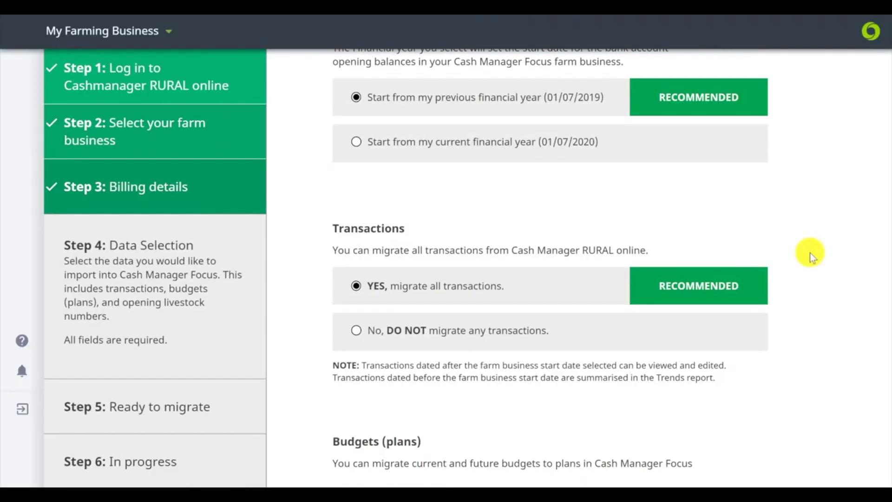
scroll(812, 257, "down", 6)
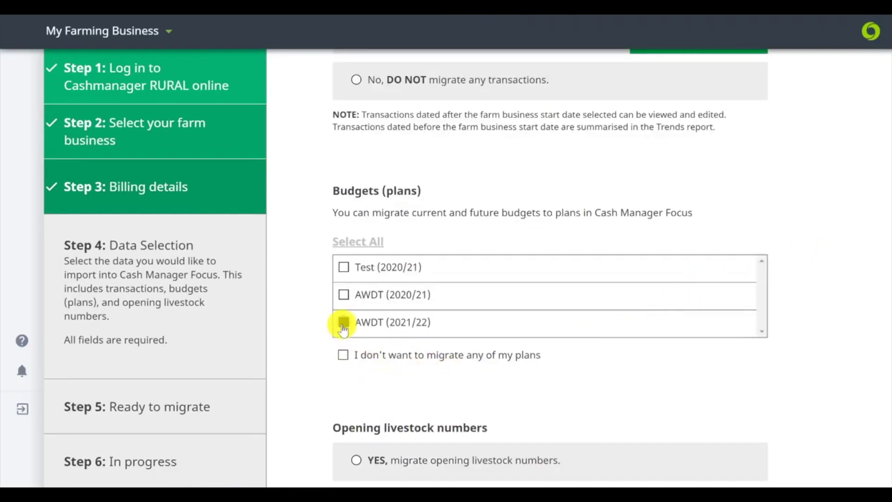
left_click(344, 322)
scroll(812, 239, "down", 6)
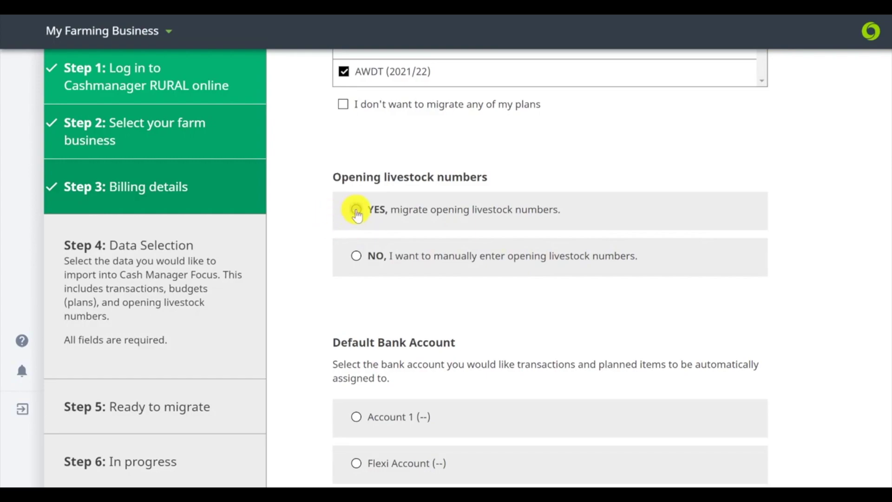
left_click(357, 210)
scroll(742, 339, "down", 3)
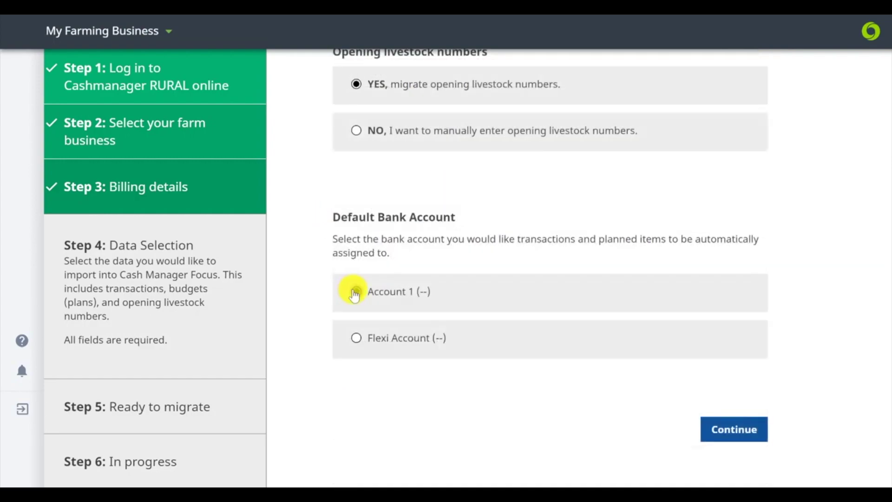
left_click(354, 292)
Review the ready-to-migrate summary and start migrating My Farming Business.
left_click(755, 423)
scroll(743, 408, "down", 3)
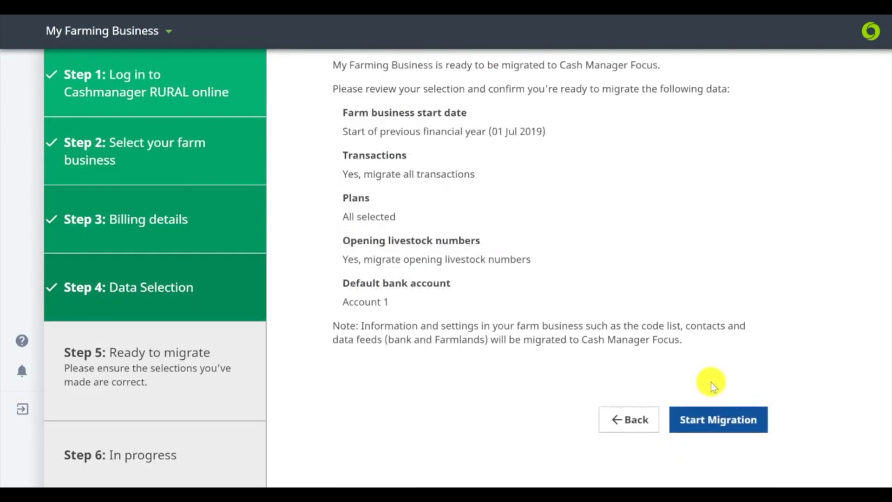
left_click(727, 420)
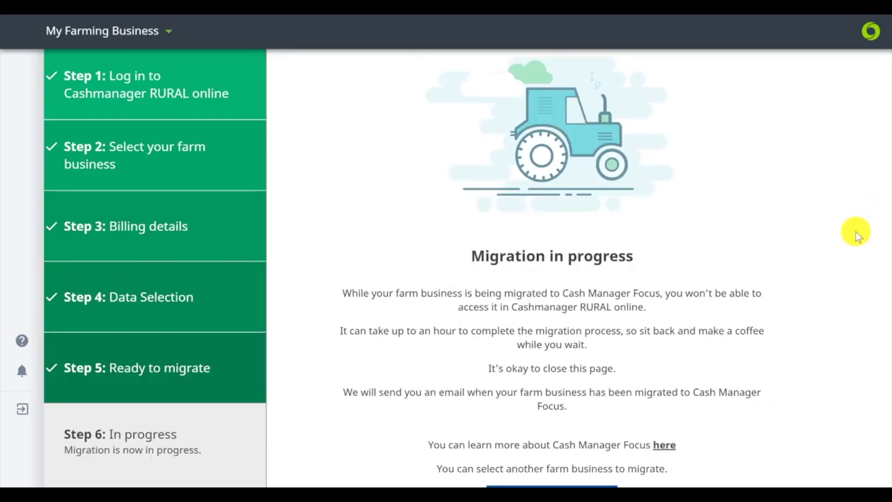
scroll(852, 234, "down", 1)
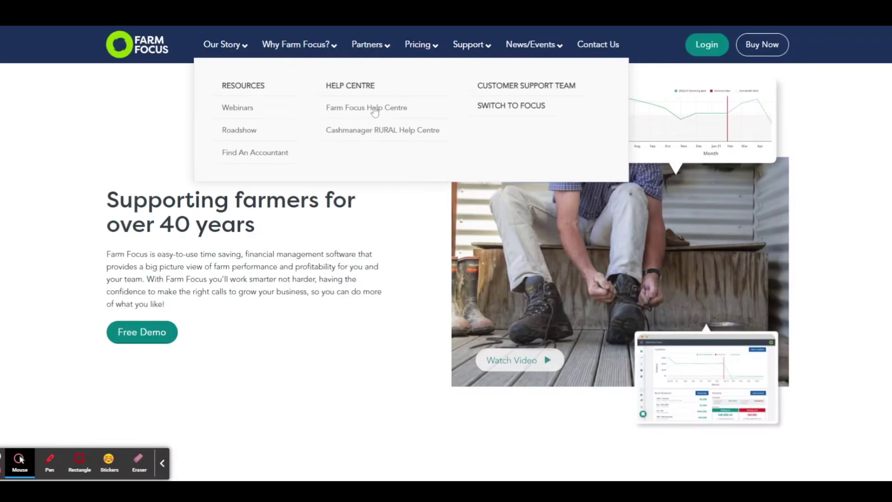
Open the Setting up your Farm Focus (Tutorial) video from the Help Centre's Video Library.
left_click(374, 110)
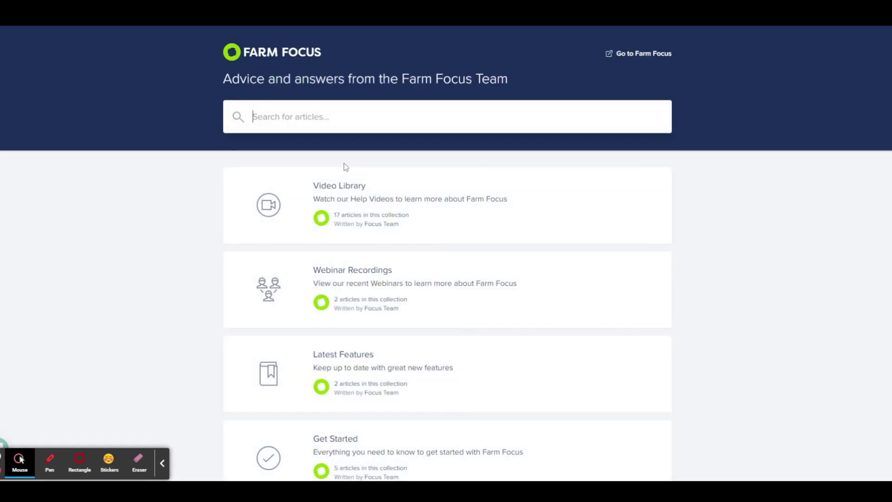
left_click(354, 194)
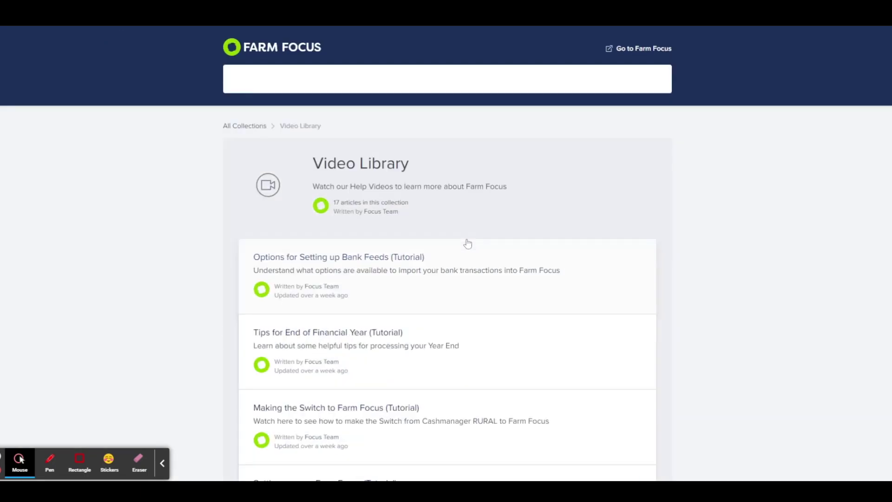
scroll(351, 217, "down", 1)
scroll(351, 217, "down", 5)
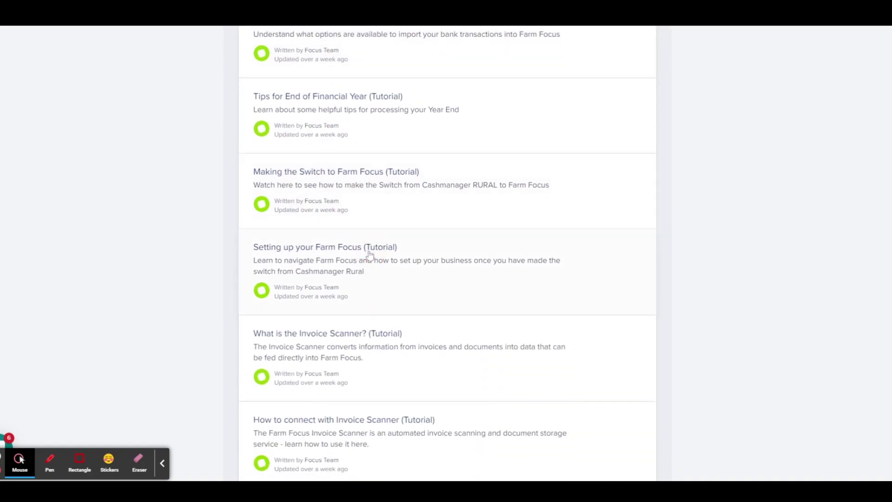
left_click(371, 255)
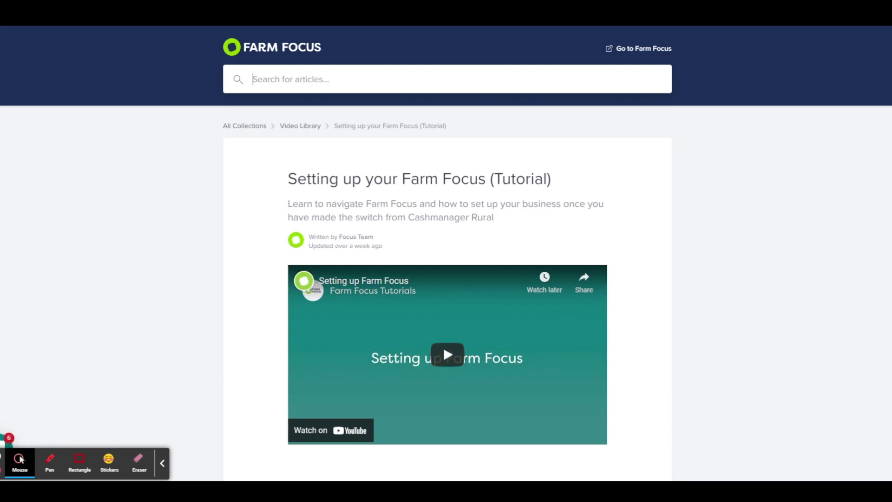
left_click(20, 460)
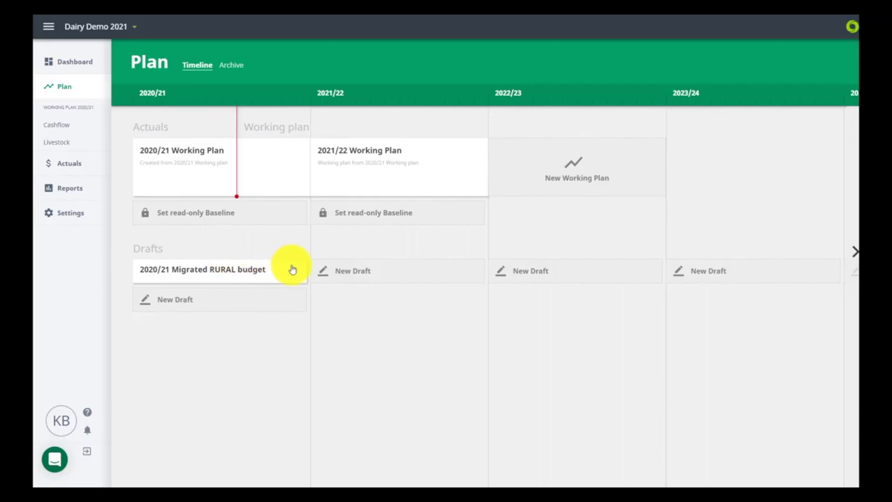
Change the 2020/21 Migrated RURAL budget draft into the 2020/21 working plan.
left_click(300, 274)
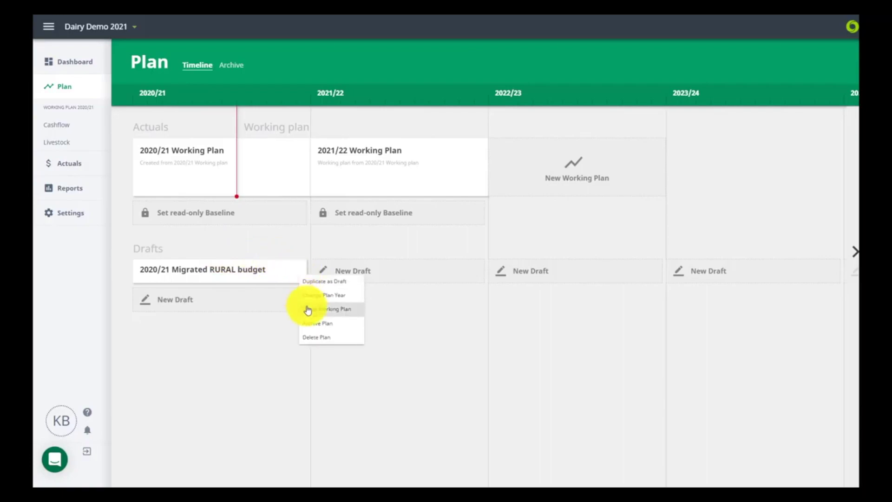
left_click(309, 310)
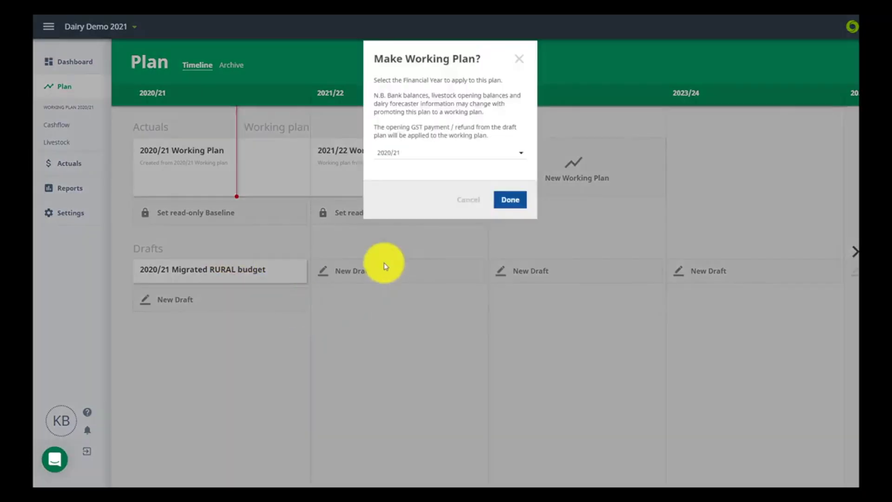
left_click(521, 203)
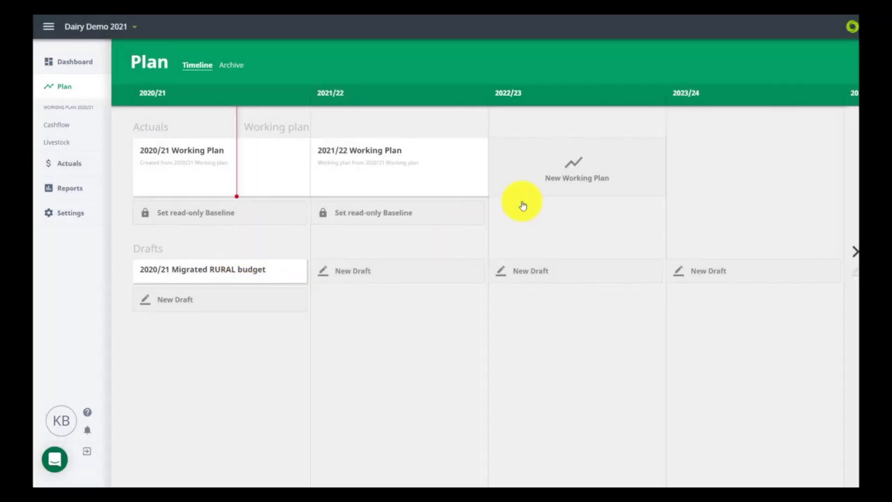
Set the 2020/21 Working Plan as the baseline at the May 2020 revision date.
left_click(244, 165)
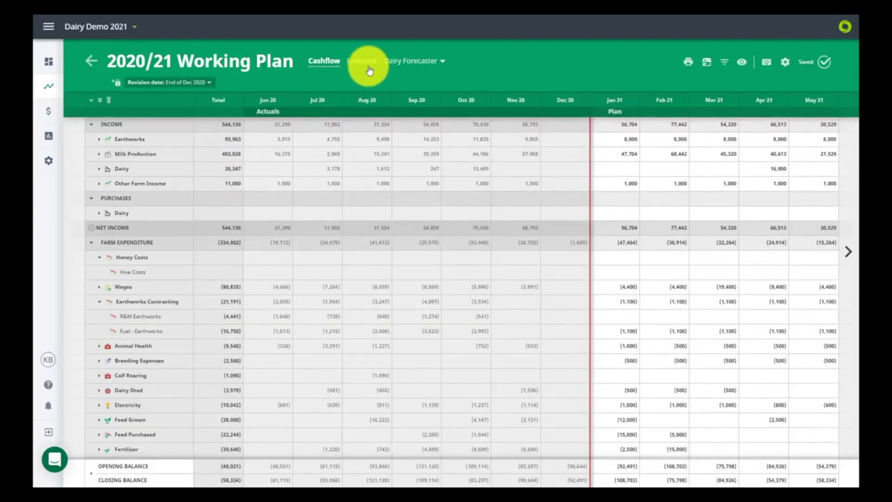
left_click(363, 62)
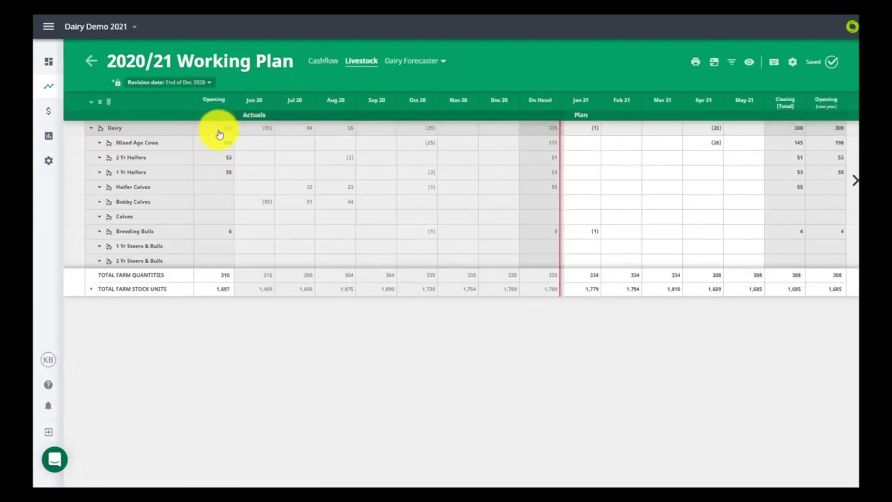
left_click(322, 62)
left_click(209, 83)
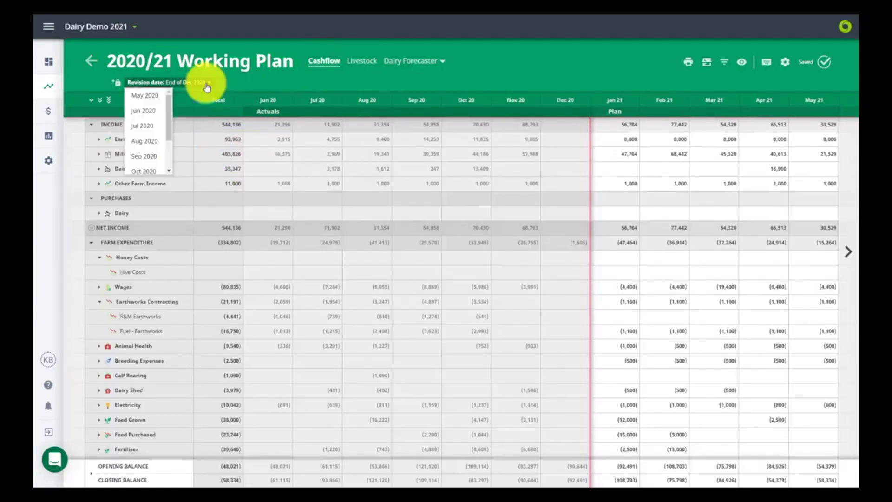
left_click(147, 101)
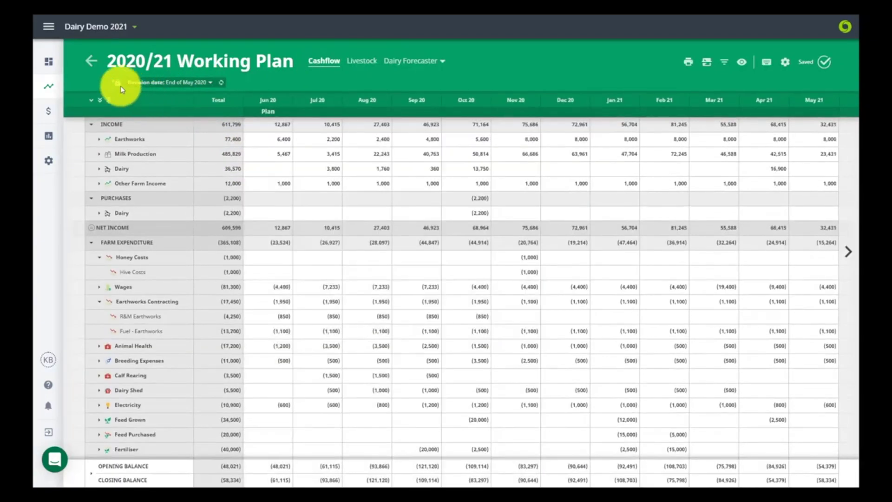
left_click(117, 83)
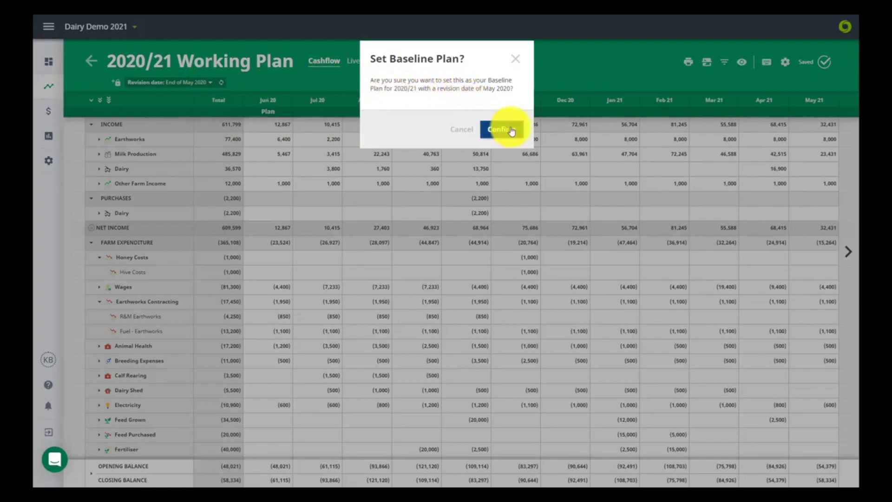
left_click(506, 130)
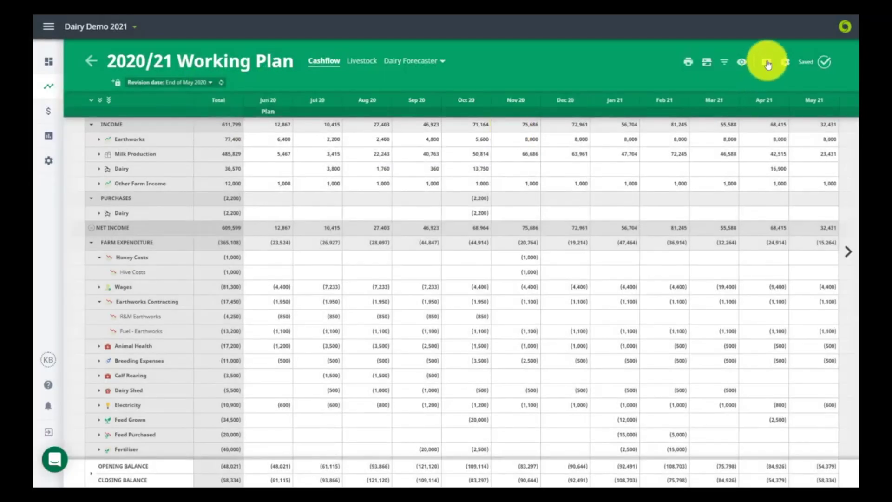
left_click(767, 63)
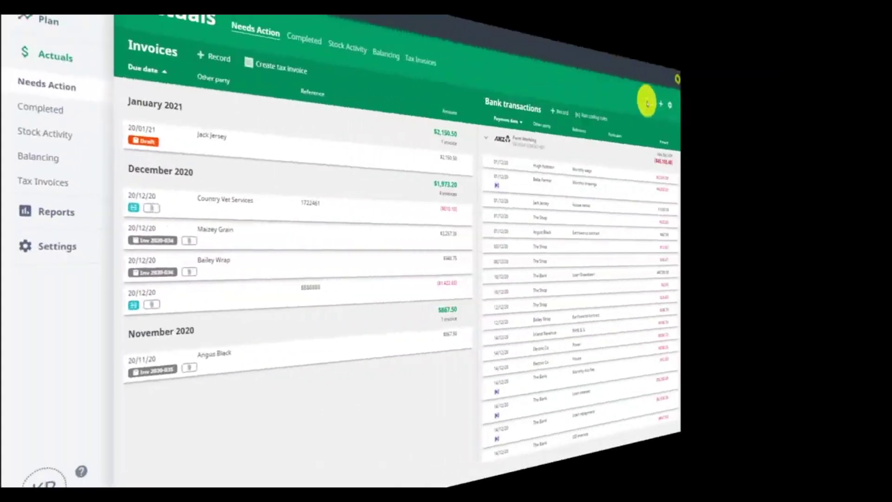
left_click(793, 64)
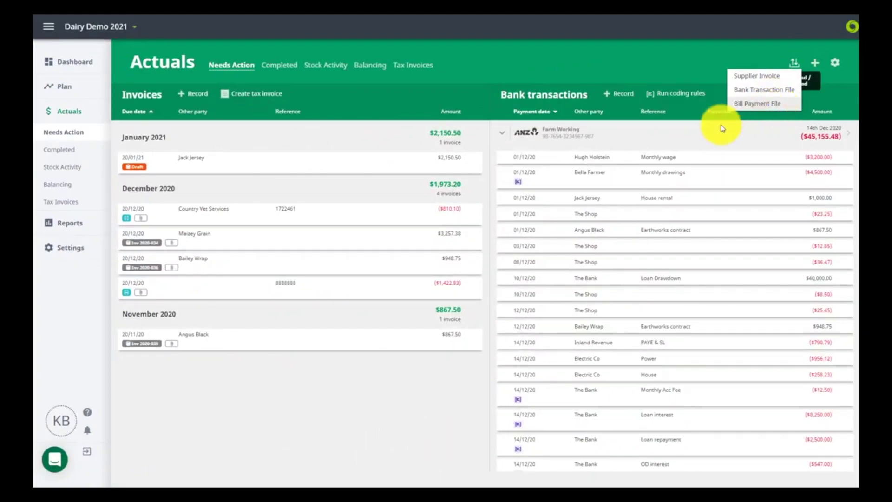
Code the $65 Farm Focus subscription transaction to Subscriptions.
left_click(249, 98)
scroll(608, 229, "down", 5)
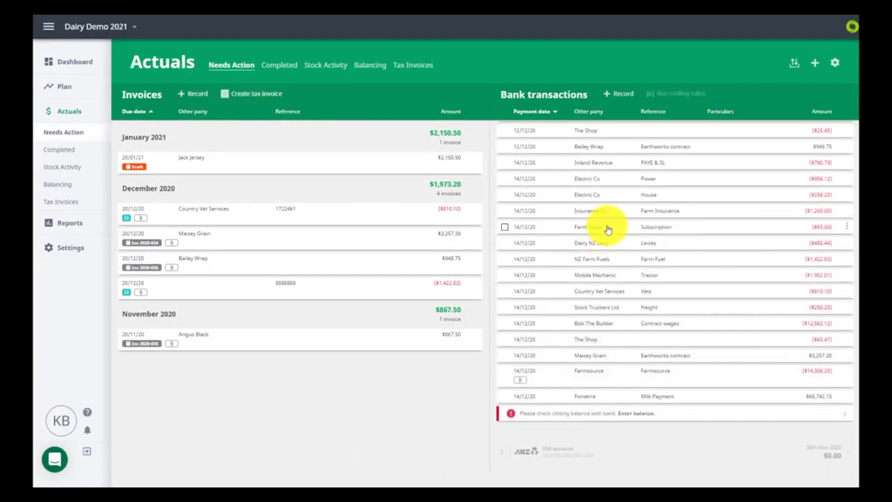
left_click(601, 226)
left_click(468, 153)
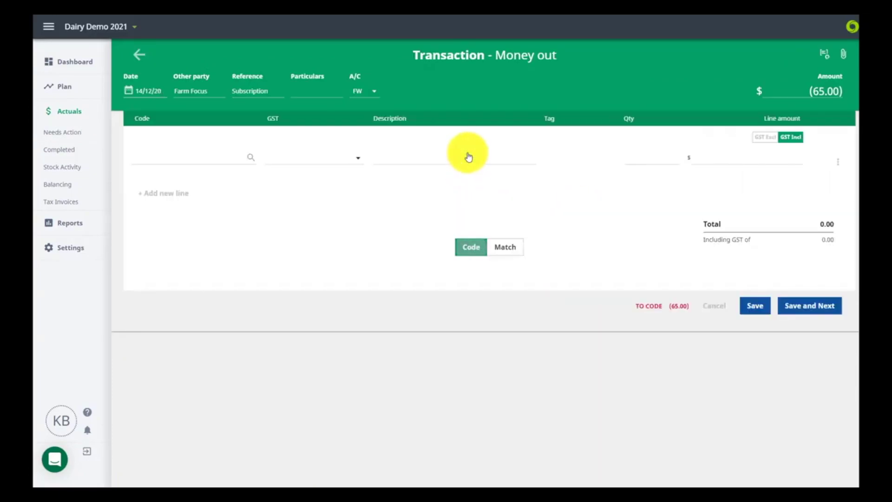
type("sub")
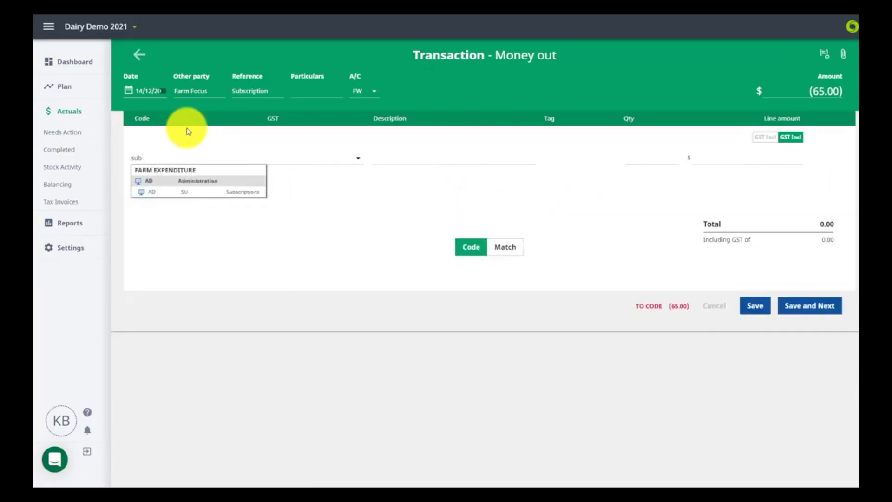
left_click(226, 193)
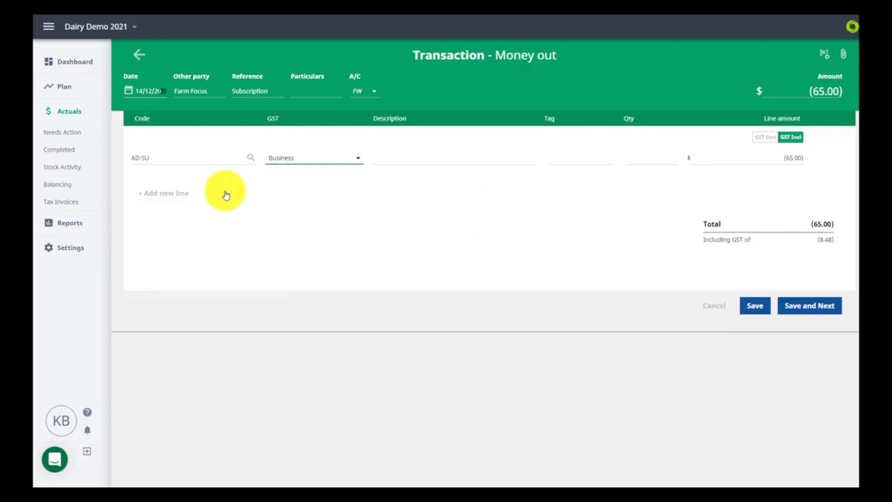
Save a coding rule coding the full amount of Farm Focus subscription payments, run from Needs Action.
left_click(823, 56)
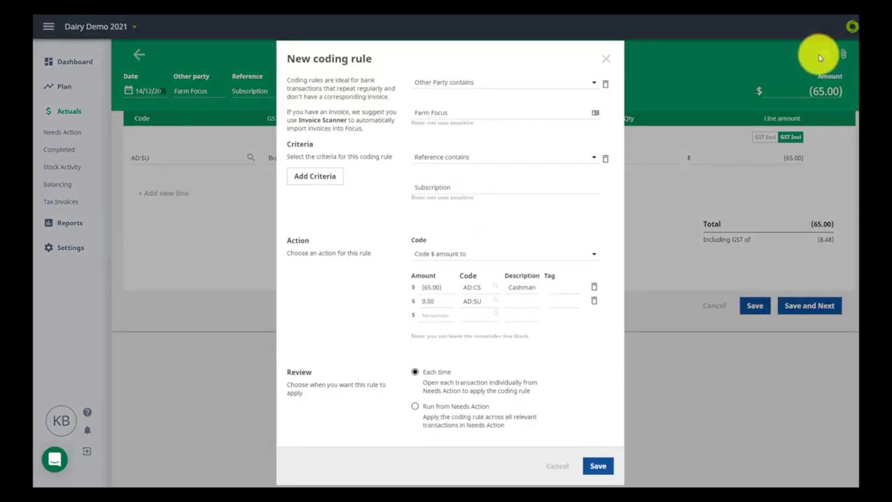
left_click(552, 255)
left_click(554, 266)
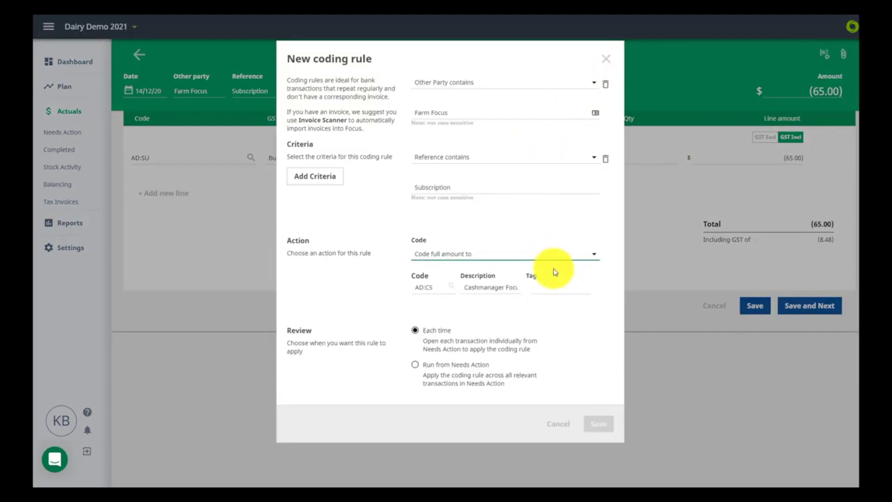
left_click(414, 365)
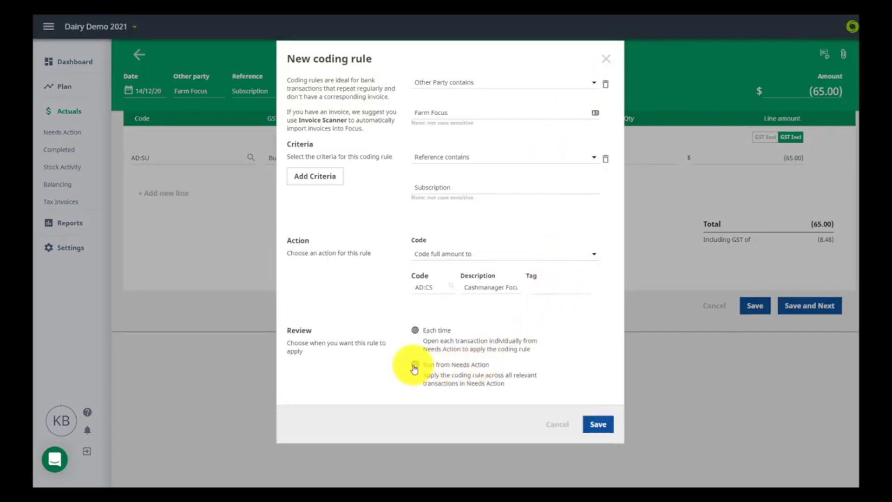
left_click(598, 424)
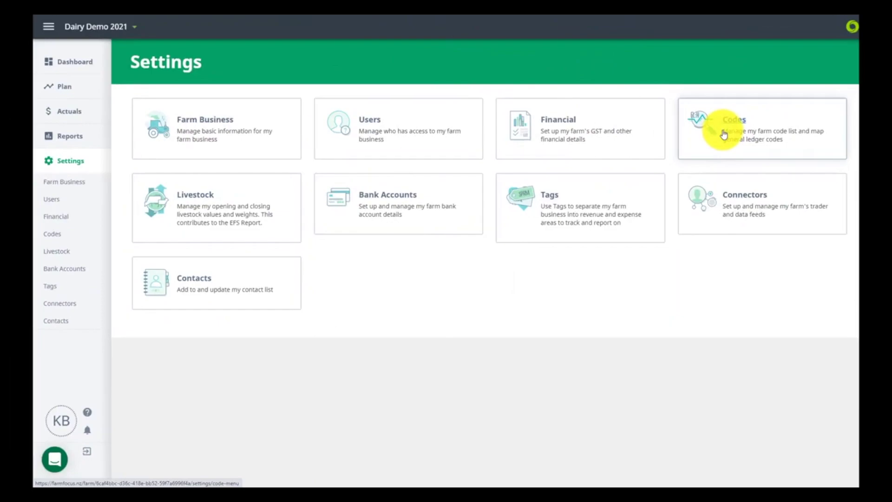
Review the bank accounts, viewing the inactive Old account and the Farm Working account.
left_click(604, 159)
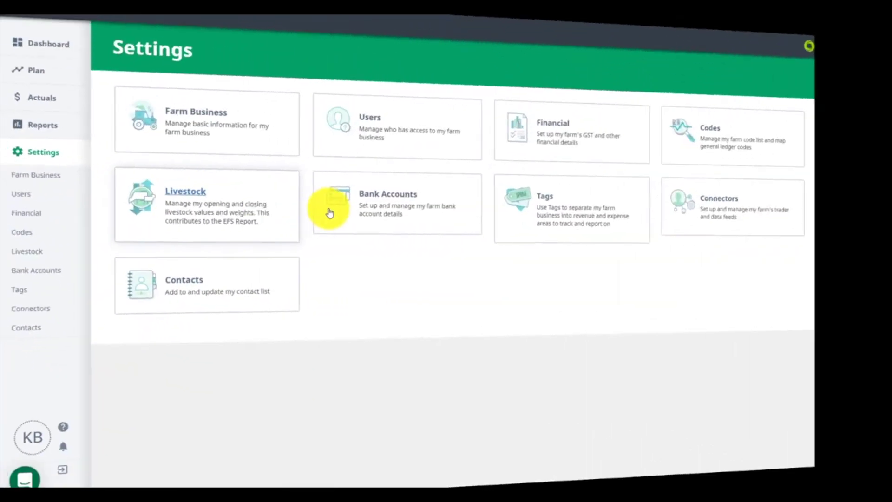
left_click(372, 200)
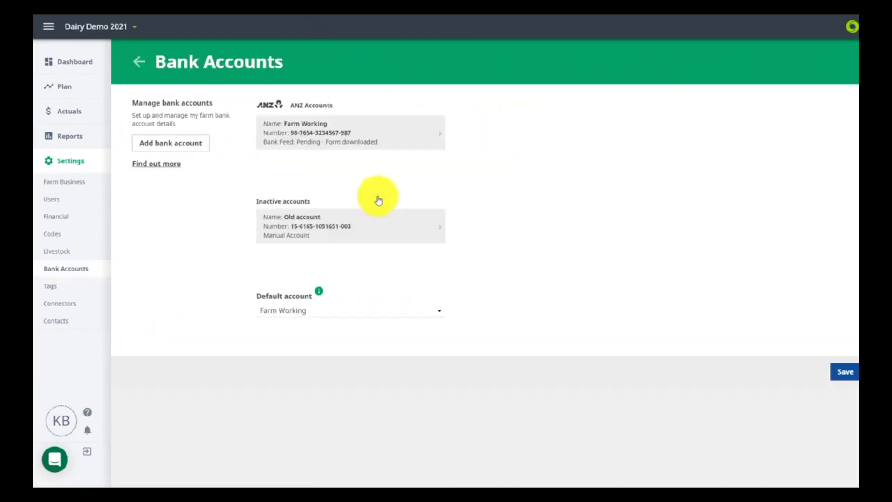
left_click(372, 227)
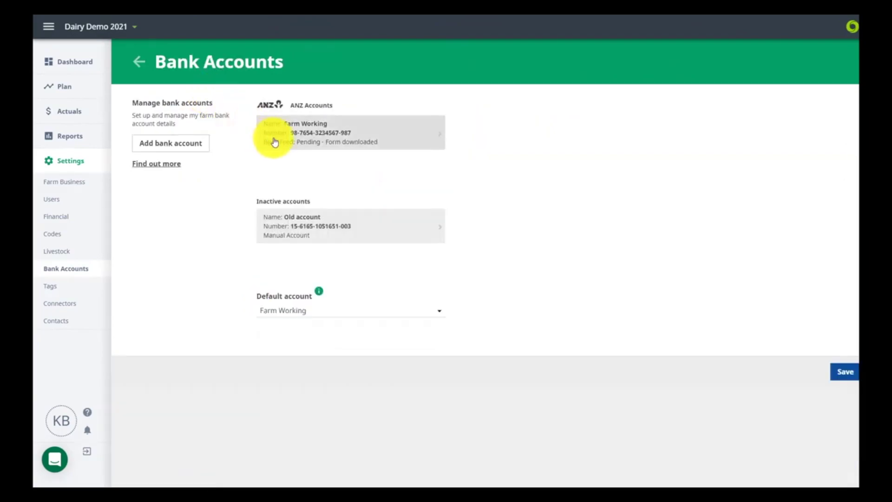
left_click(273, 144)
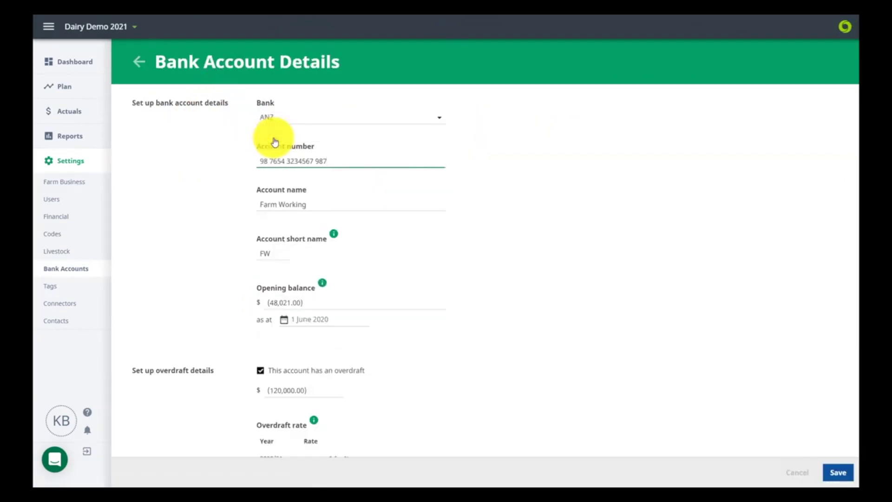
Check the Farm Working opening balance and enter the 31 Dec 2020 closing bank balance.
scroll(287, 270, "down", 1)
left_click(321, 258)
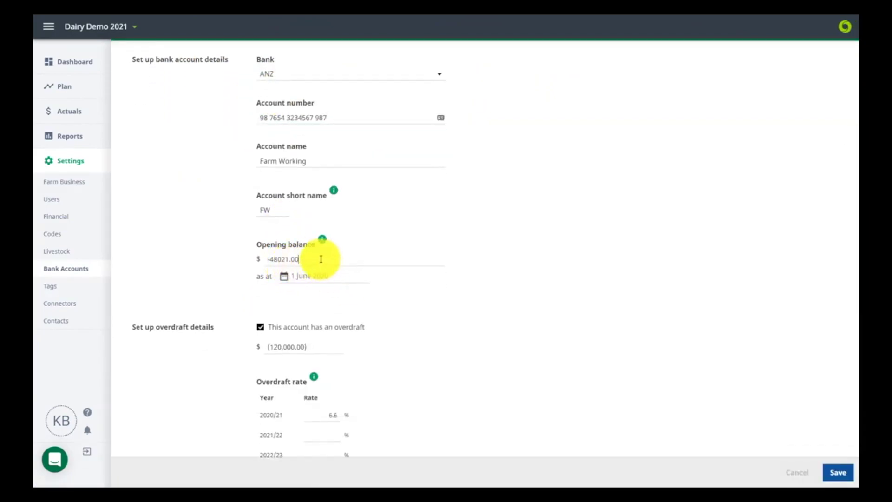
double_click(320, 259)
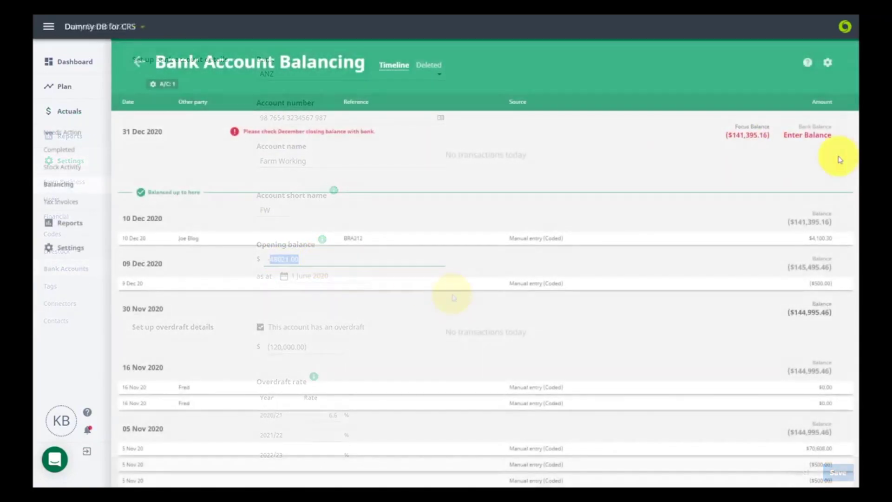
left_click(819, 136)
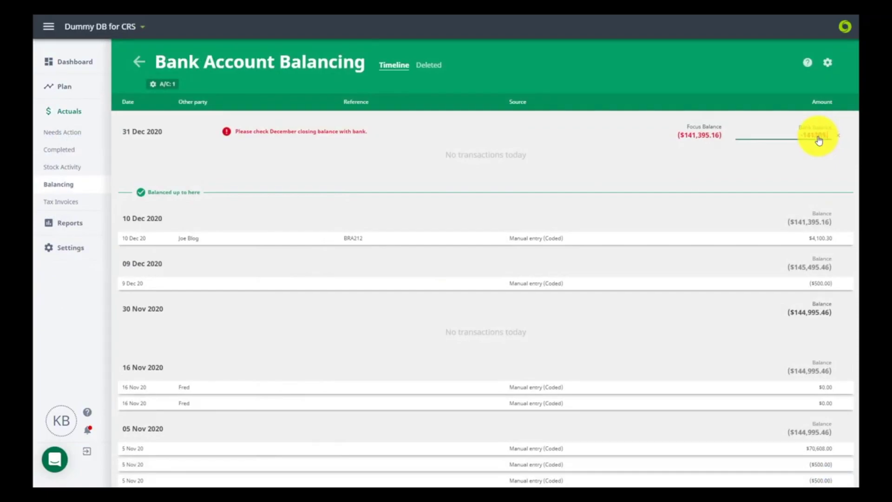
key("Return")
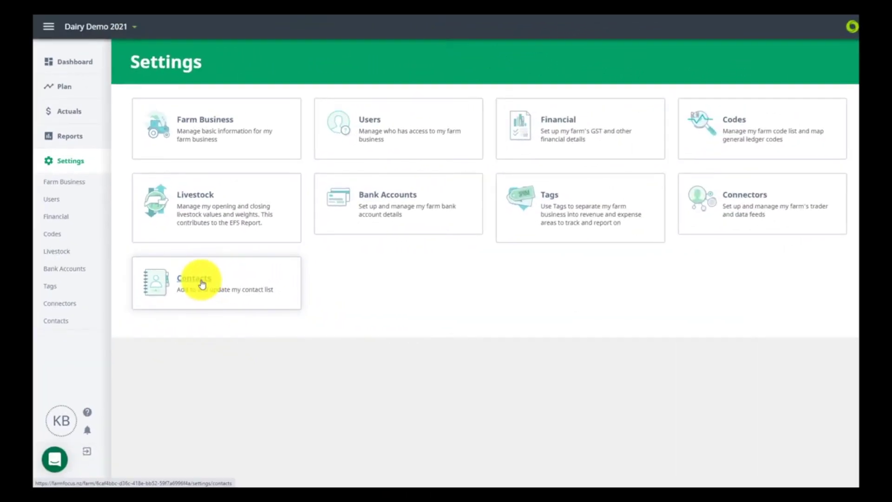
left_click(202, 284)
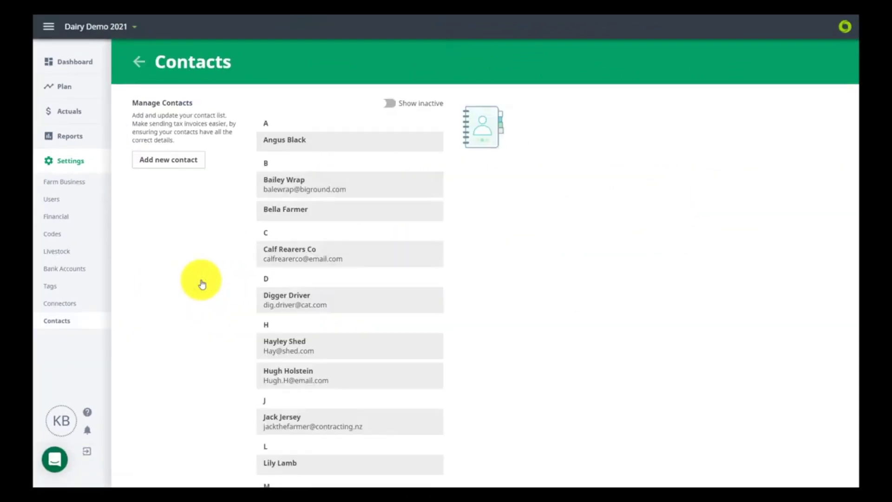
left_click(324, 310)
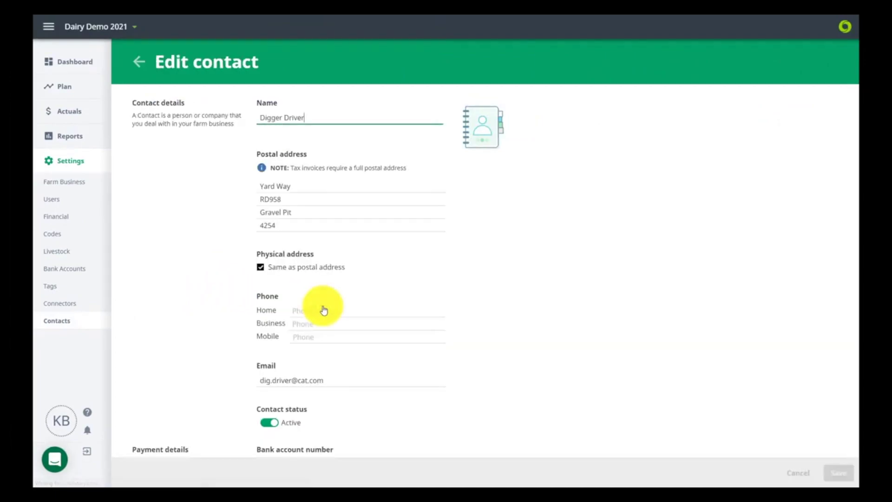
scroll(324, 310, "down", 3)
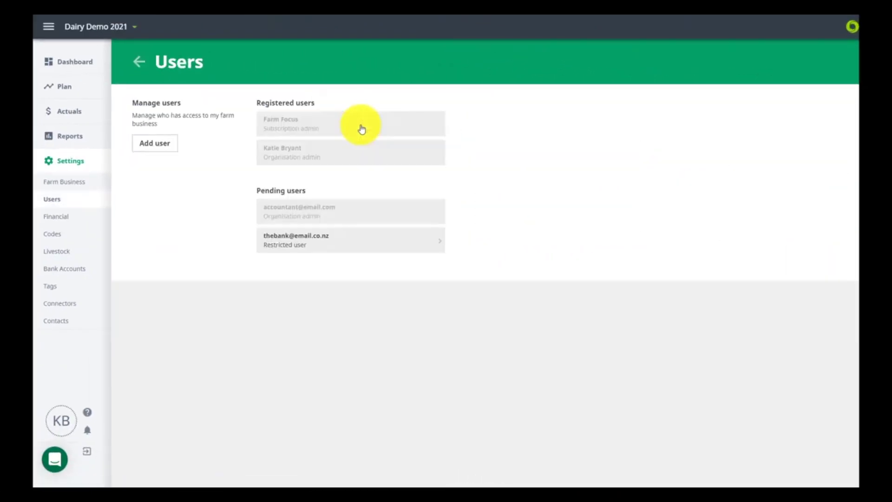
left_click(160, 146)
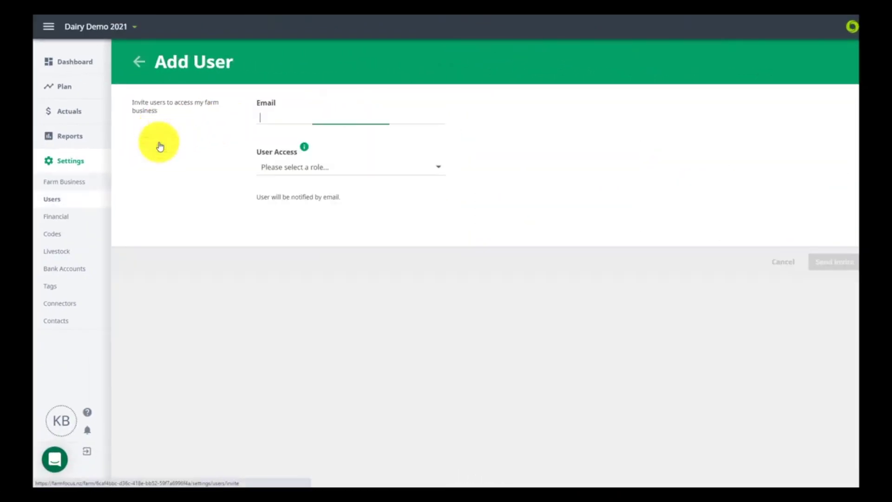
left_click(304, 147)
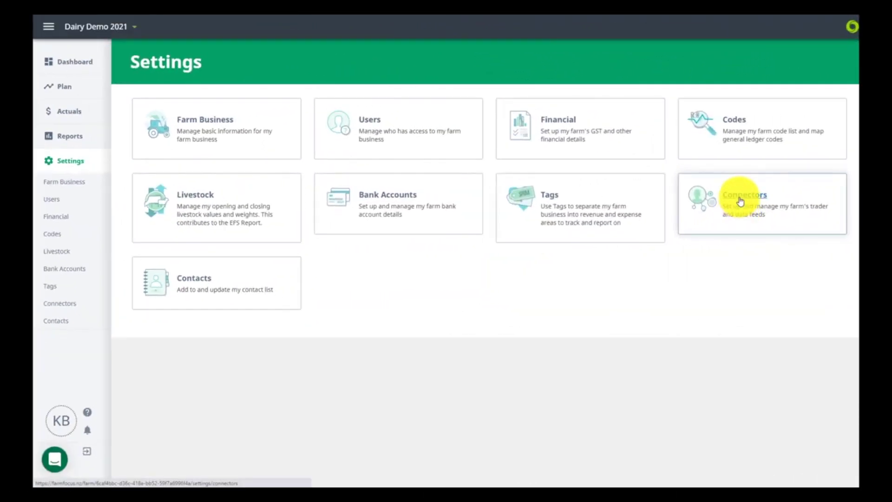
left_click(741, 201)
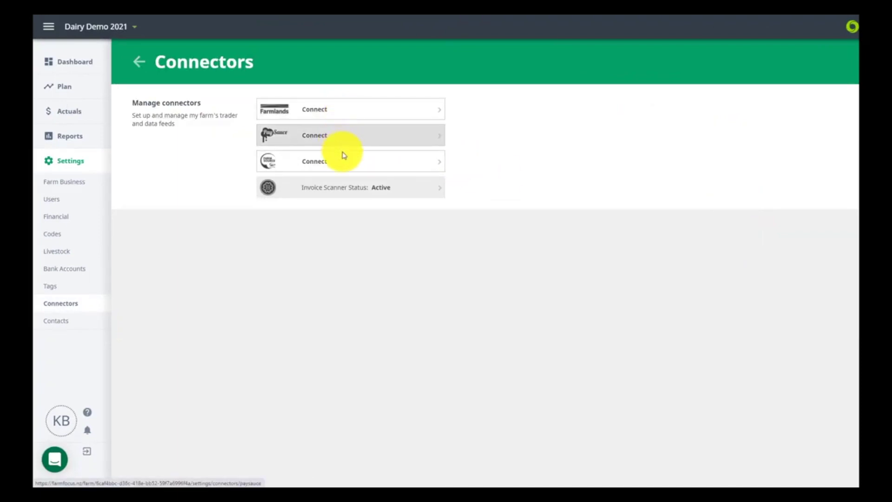
left_click(354, 192)
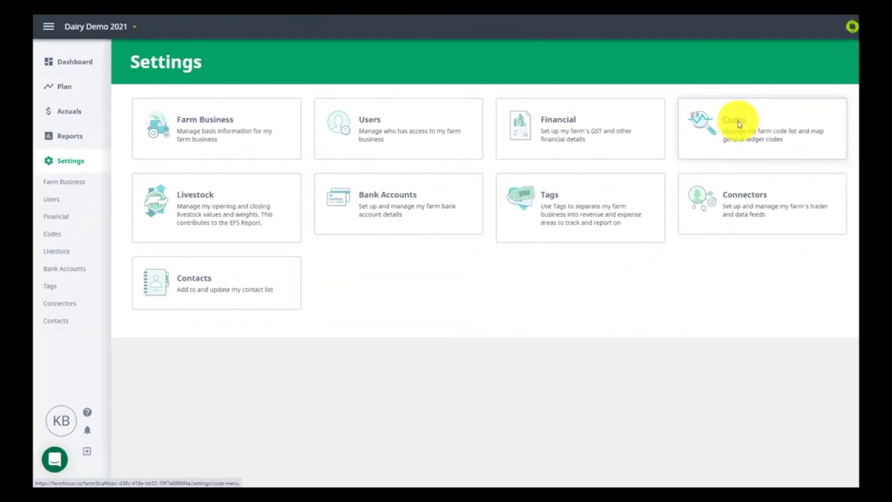
In the farm code list, assign 2 Yr Heifers to the Dairy Livestock KPI reporting group.
left_click(738, 126)
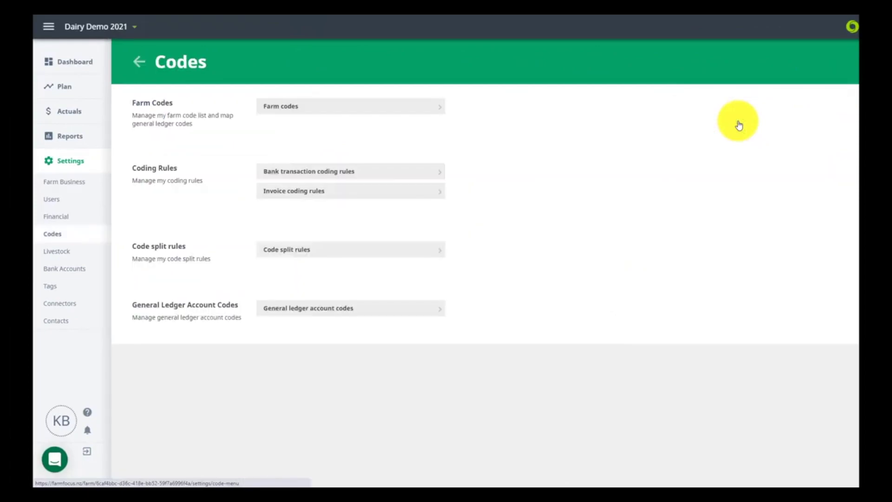
left_click(394, 115)
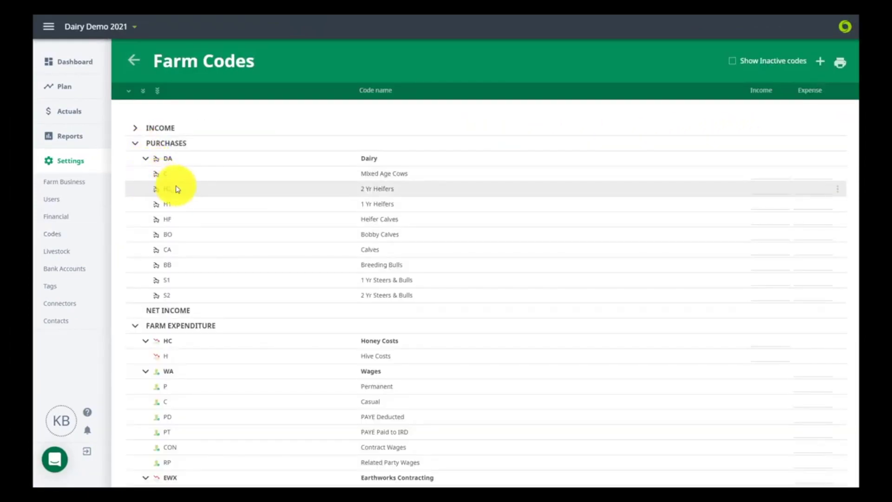
left_click(177, 189)
scroll(405, 279, "down", 1)
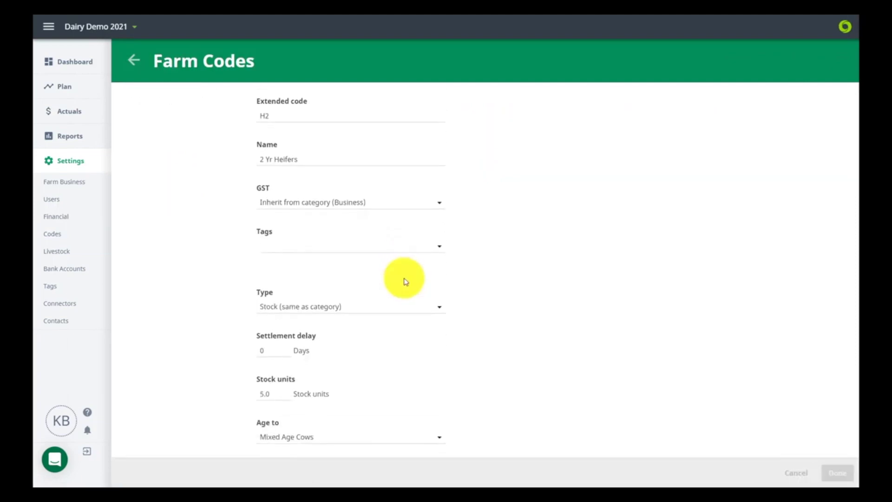
scroll(405, 281, "down", 6)
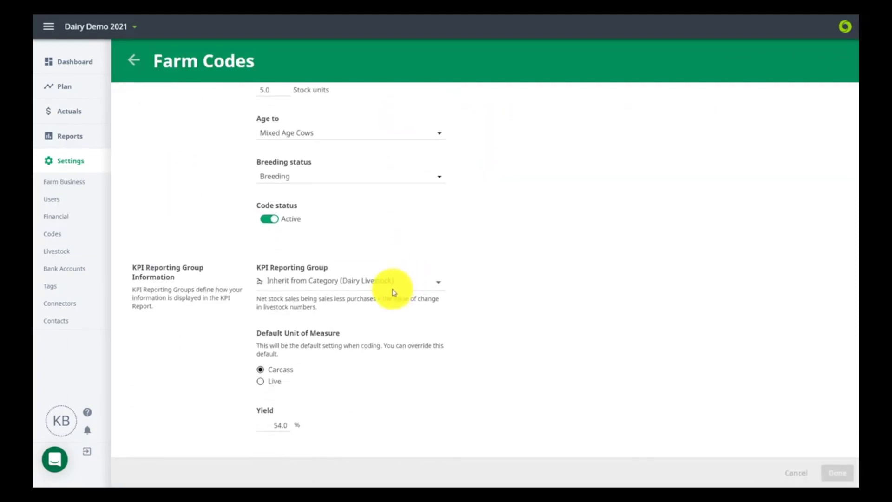
left_click(384, 280)
left_click(344, 194)
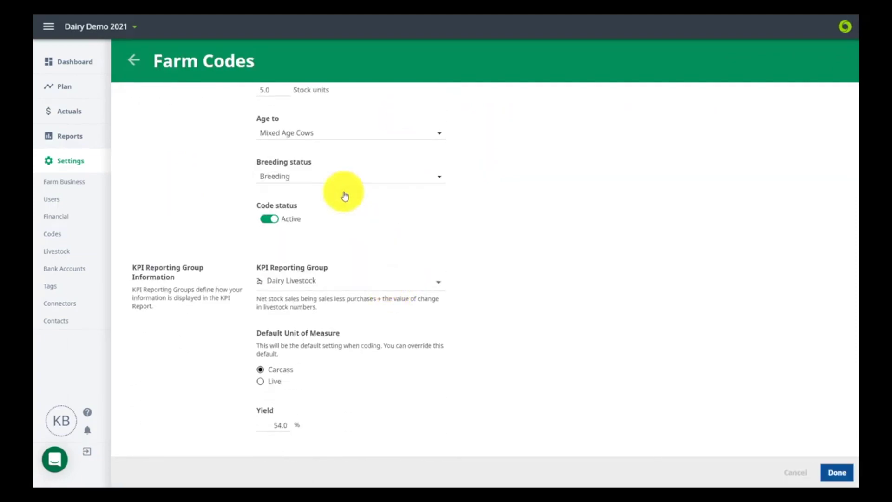
scroll(345, 195, "down", 1)
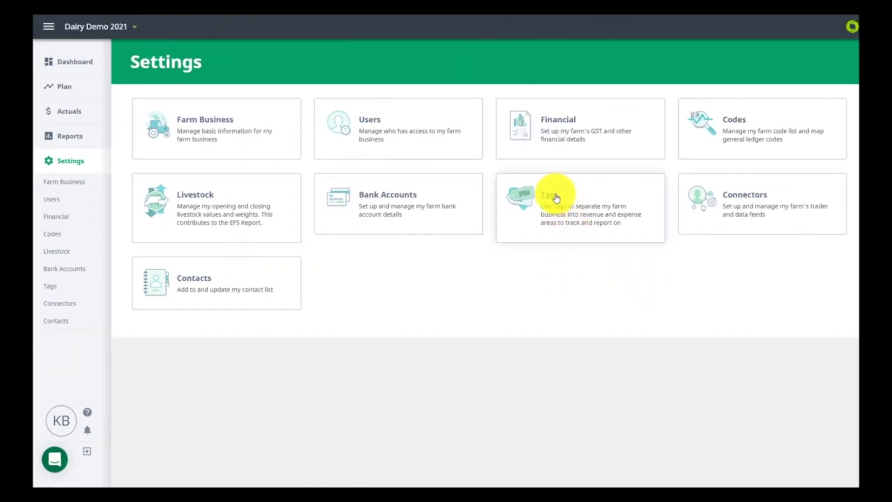
Upgrade the existing EC Earthworks Contracting cost tag to a management tag.
left_click(556, 198)
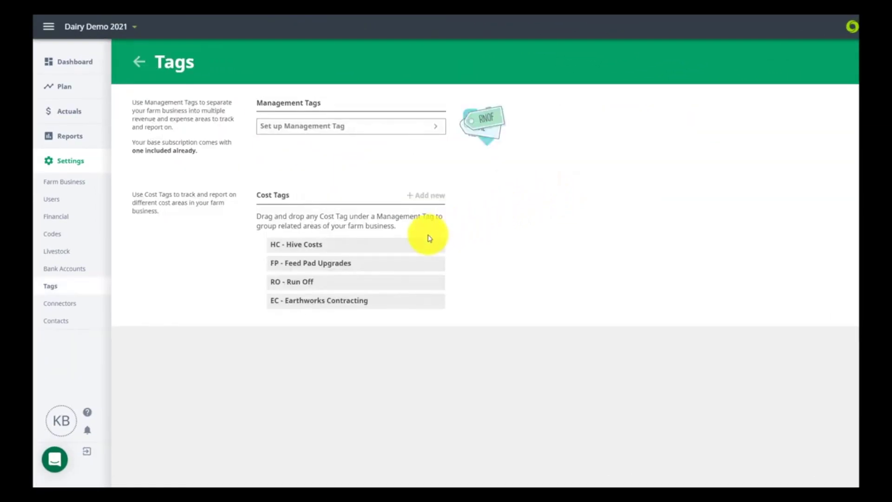
left_click(388, 130)
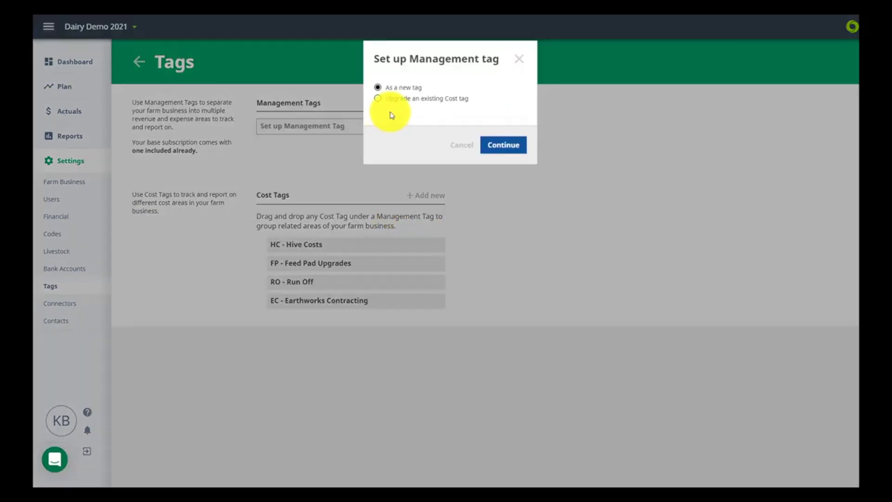
left_click(396, 105)
left_click(394, 123)
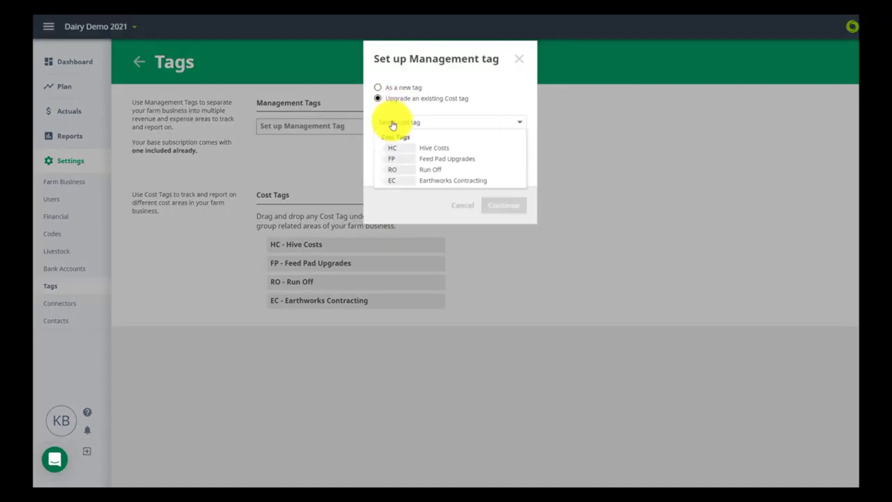
left_click(426, 181)
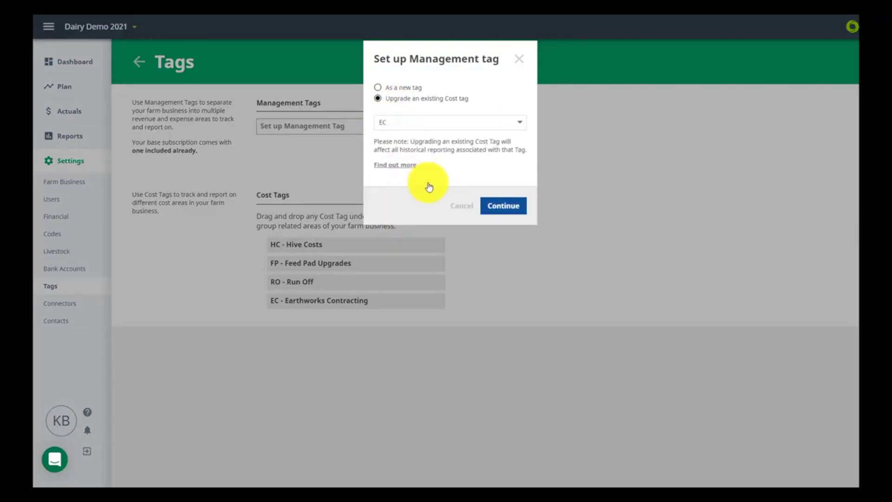
left_click(510, 211)
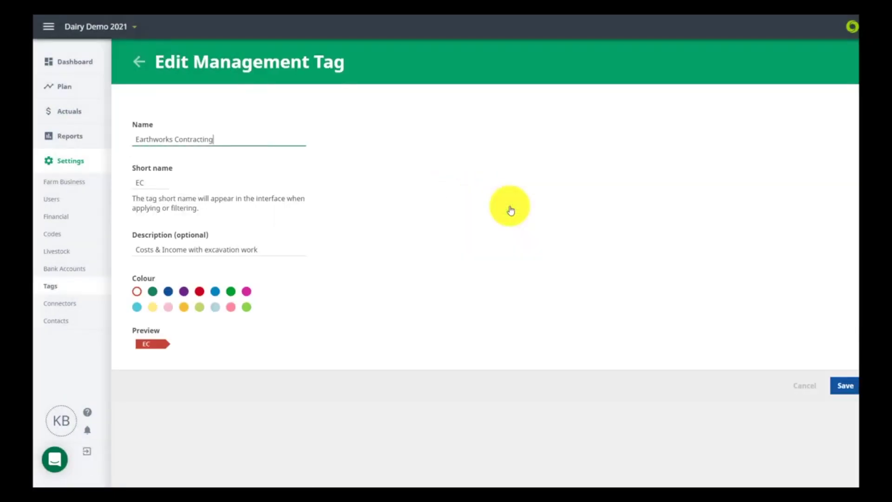